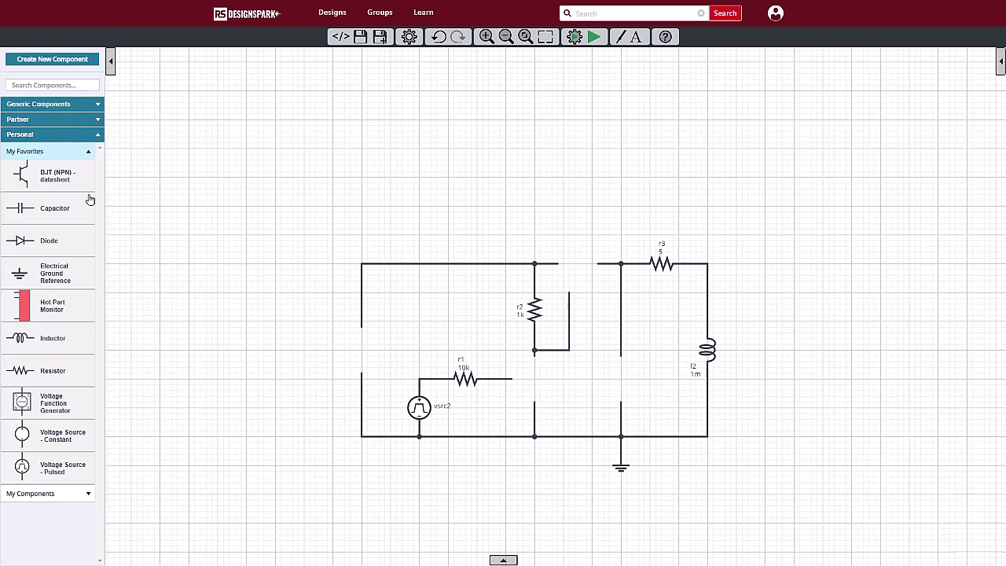
Step: Place NPN transistor q11, a vertical diode d11 on the middle wire, and a 5 V constant source
{"action": "left_click_drag", "start_coordinate": [79, 194], "coordinate": [523, 379]}
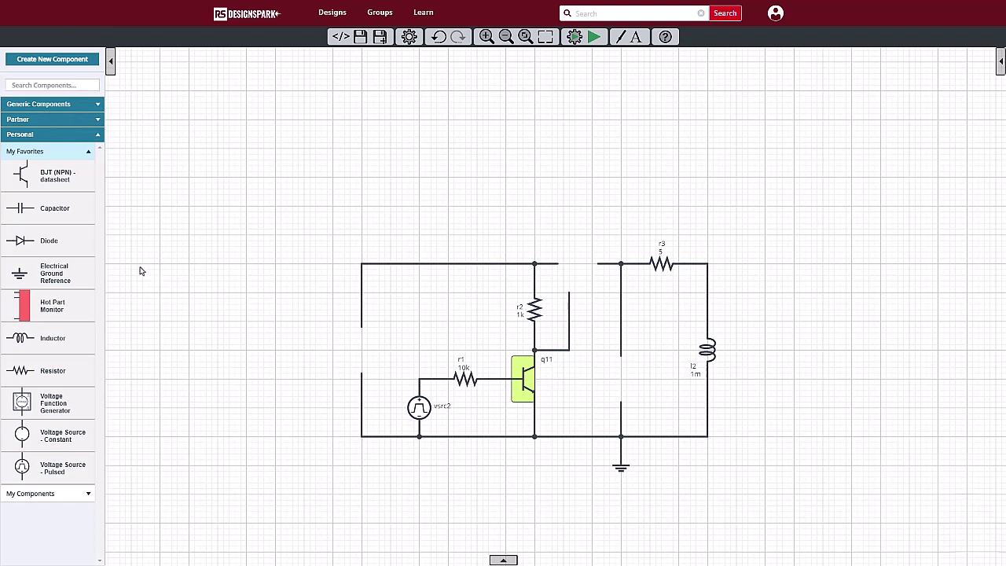
{"action": "left_click_drag", "start_coordinate": [52, 242], "coordinate": [565, 378]}
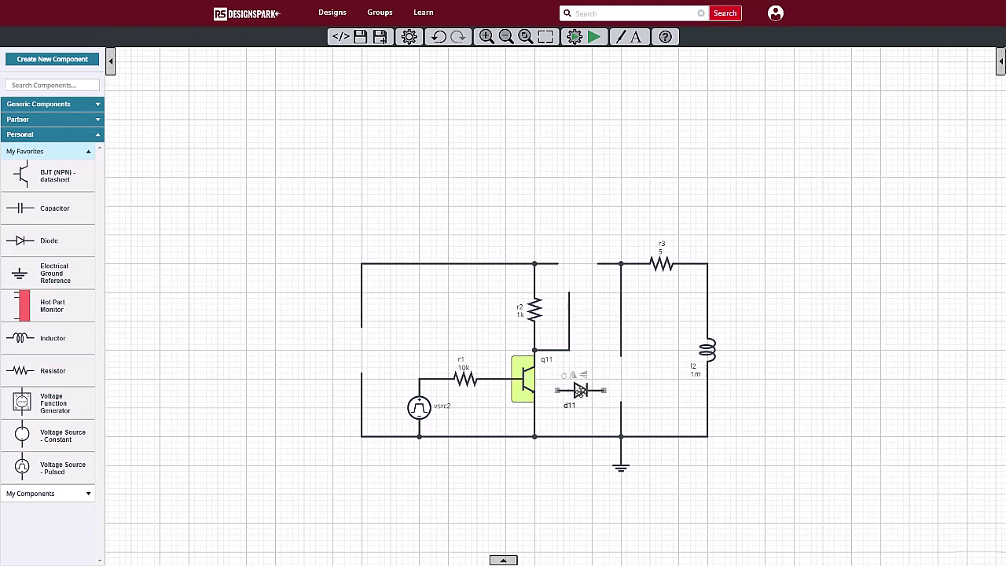
{"action": "left_click", "coordinate": [574, 375]}
{"action": "left_click_drag", "start_coordinate": [609, 379], "coordinate": [640, 369]}
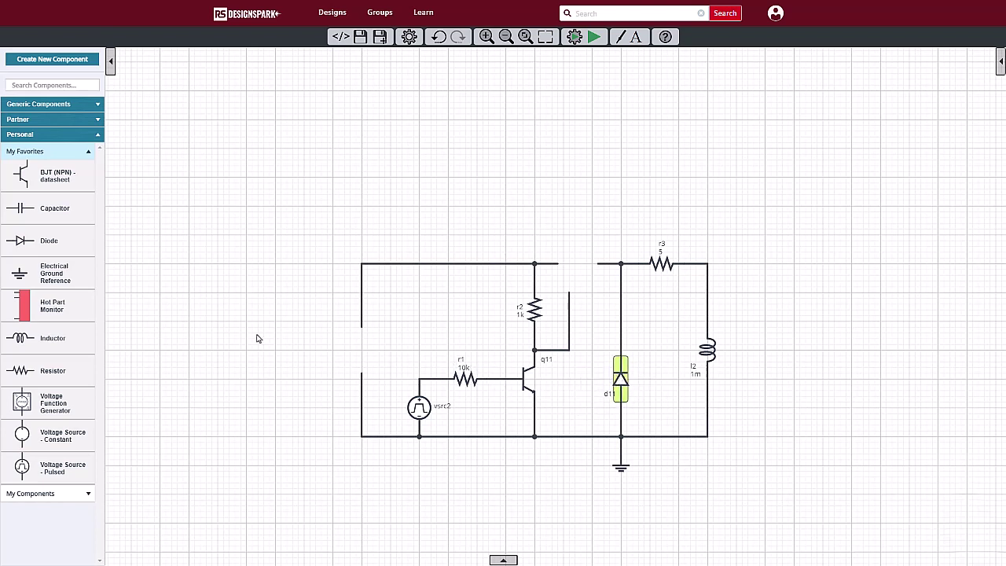
{"action": "left_click_drag", "start_coordinate": [42, 438], "coordinate": [360, 350]}
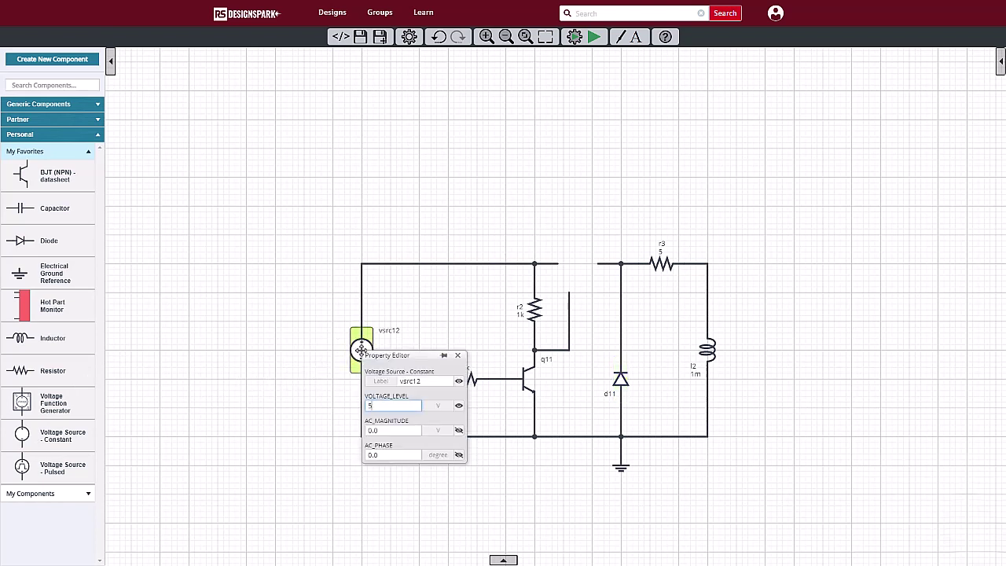
{"action": "left_click", "coordinate": [283, 353]}
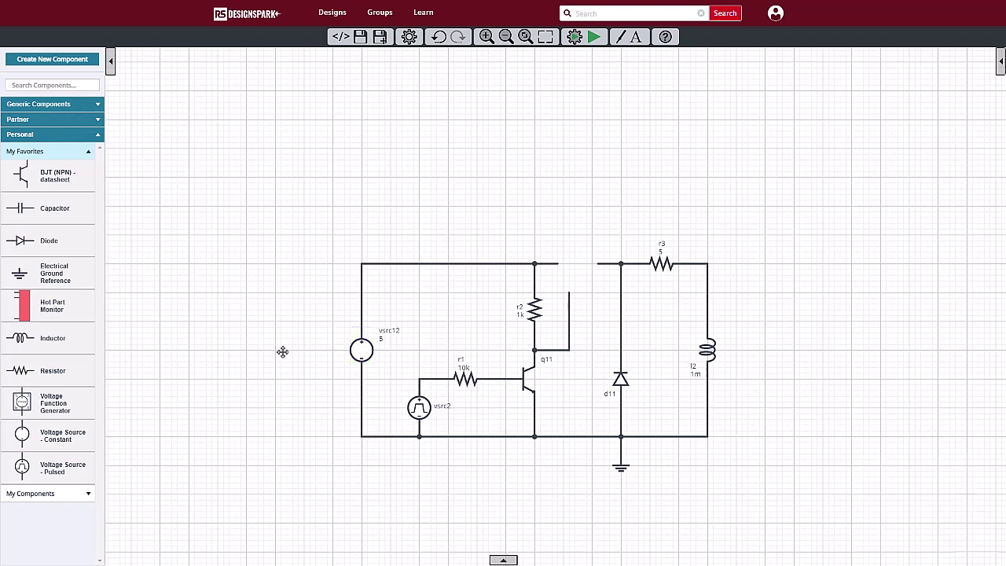
Step: Place the SCH1337 MOSFET m12, rotated horizontal, in the top wire gap between r2 and d11
{"action": "left_click", "coordinate": [78, 497]}
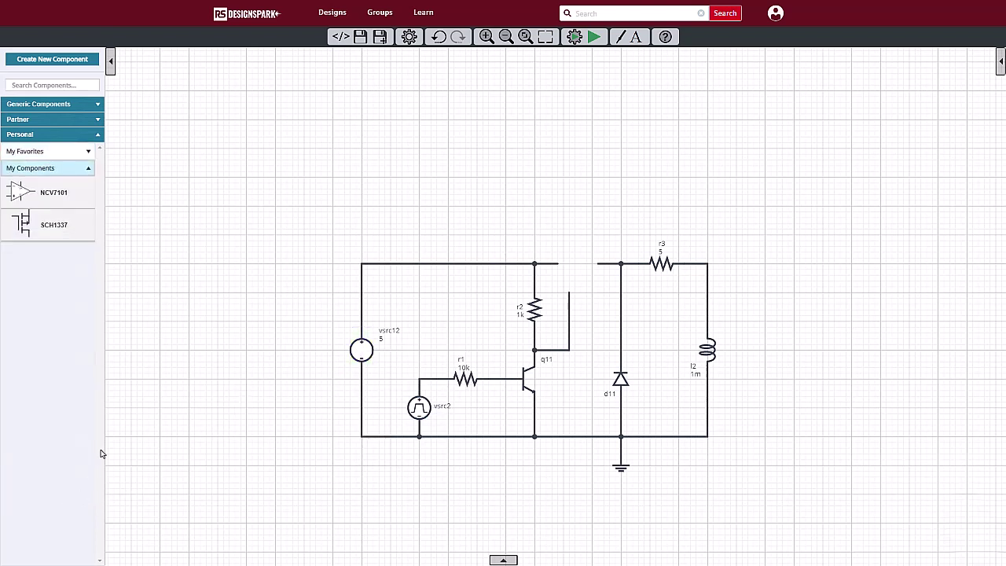
{"action": "left_click_drag", "start_coordinate": [61, 230], "coordinate": [560, 223]}
{"action": "left_click", "coordinate": [586, 225]}
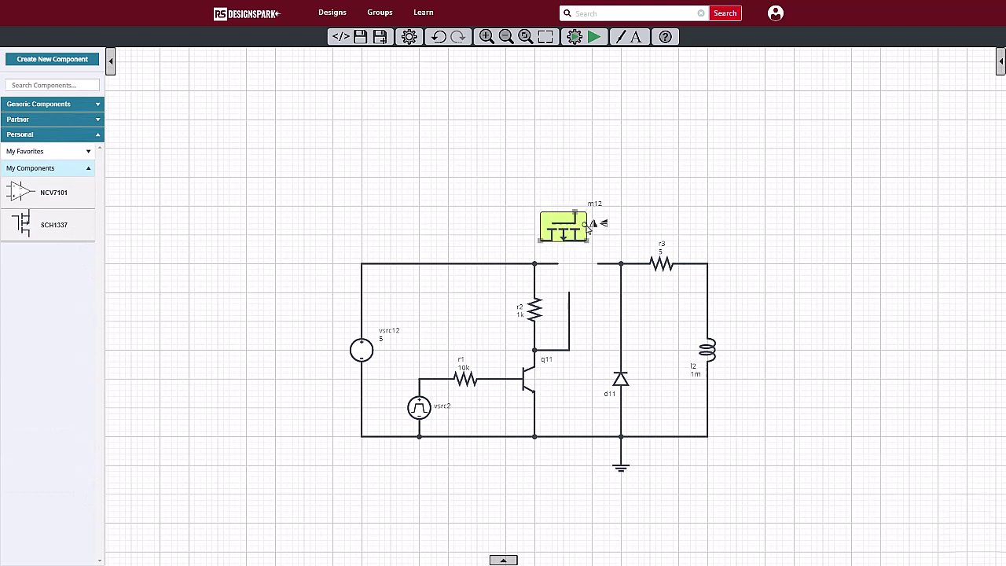
{"action": "left_click_drag", "start_coordinate": [570, 218], "coordinate": [586, 275]}
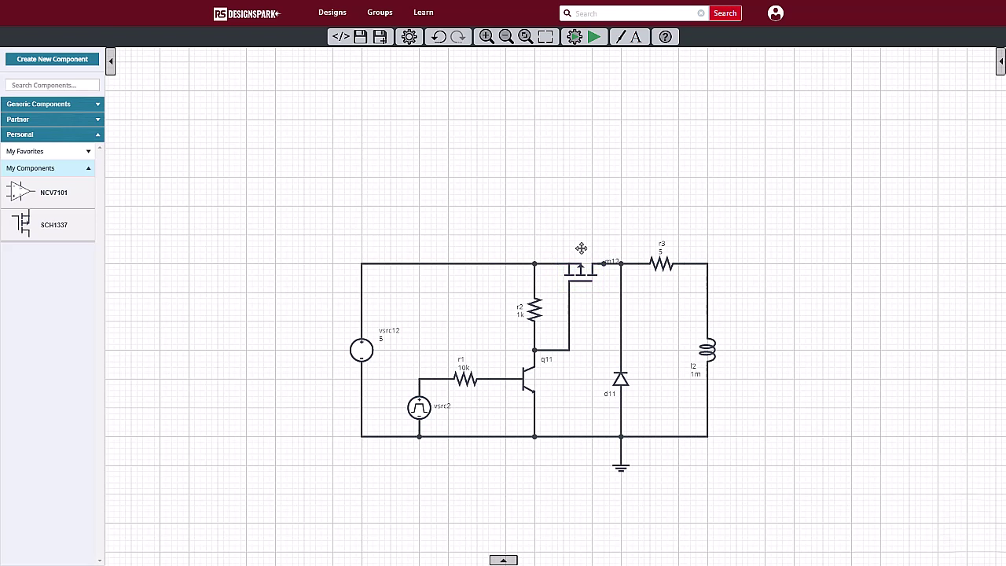
Step: Run a time-domain simulation with a 4m end time
{"action": "left_click", "coordinate": [573, 37]}
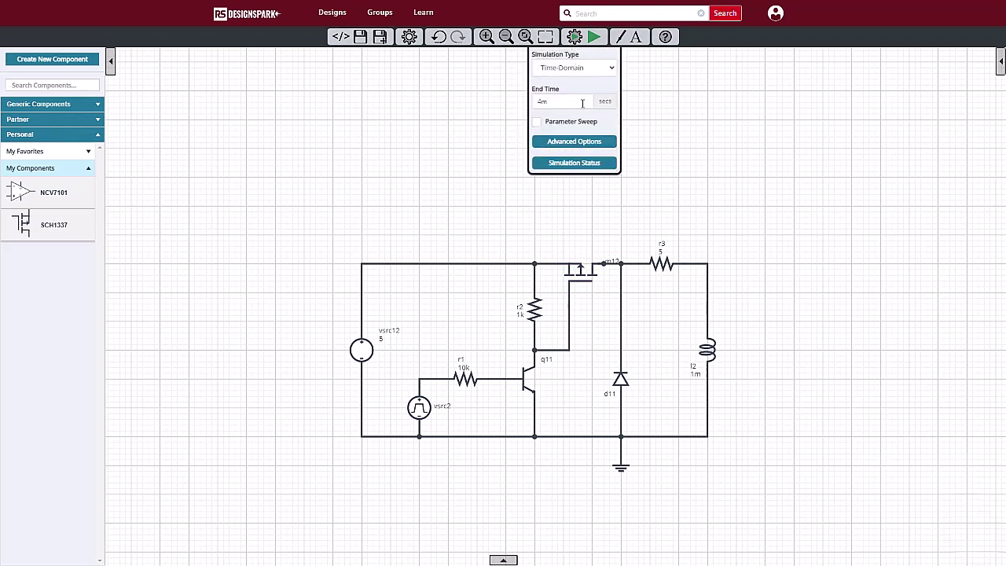
{"action": "left_click", "coordinate": [594, 38]}
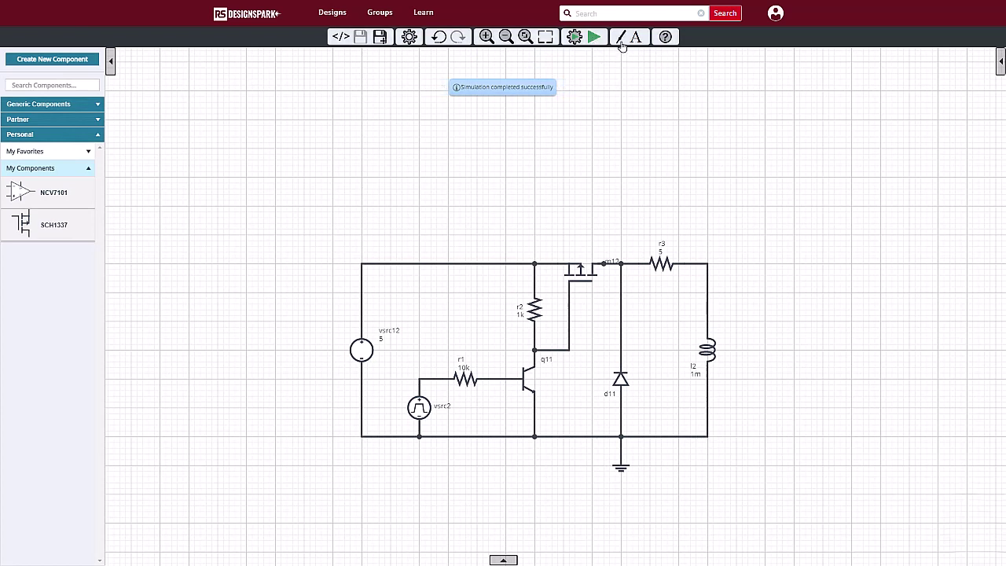
Step: Probe the top wire voltage and move the net8 graph closer to the circuit
{"action": "left_click", "coordinate": [620, 39]}
{"action": "left_click", "coordinate": [496, 265]}
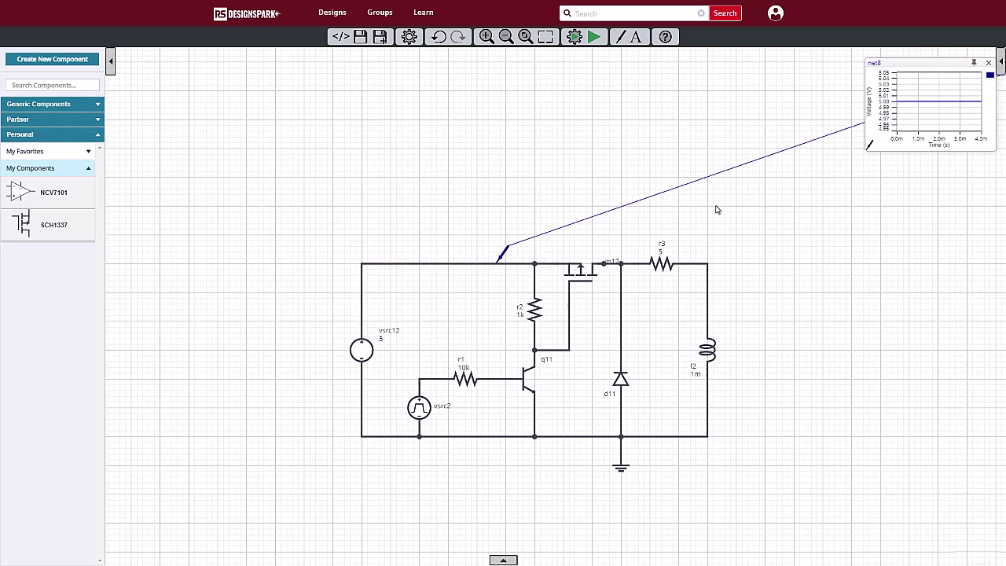
{"action": "left_click_drag", "start_coordinate": [908, 78], "coordinate": [794, 265]}
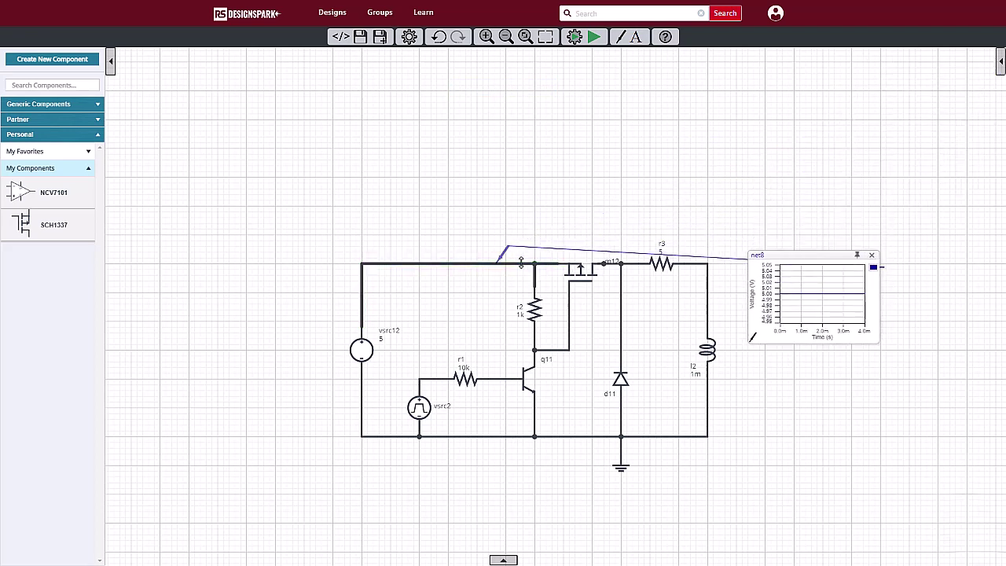
Step: Move the probe via node n12 onto inductor l2 and plot its current i
{"action": "left_click_drag", "start_coordinate": [509, 253], "coordinate": [640, 251]}
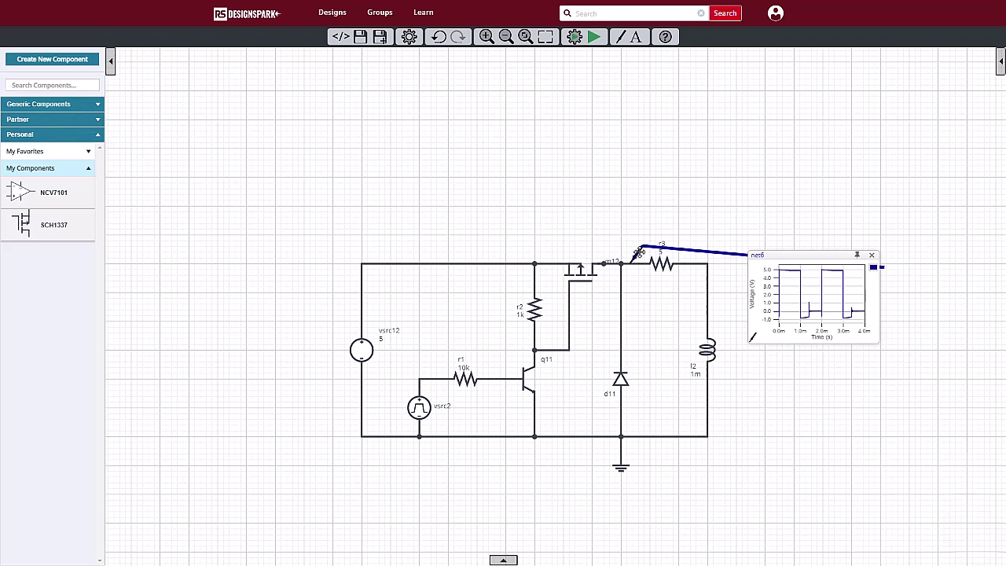
{"action": "mouse_move", "coordinate": [638, 253]}
{"action": "left_mouse_down"}
{"action": "mouse_move", "coordinate": [674, 261]}
{"action": "mouse_move", "coordinate": [715, 320]}
{"action": "mouse_move", "coordinate": [717, 343]}
{"action": "left_mouse_up"}
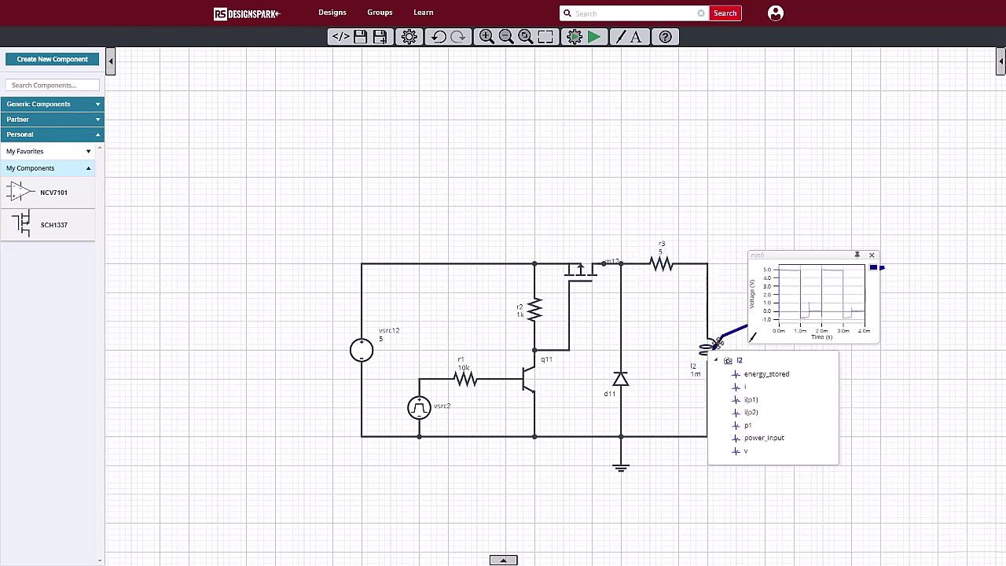
{"action": "left_click", "coordinate": [745, 387]}
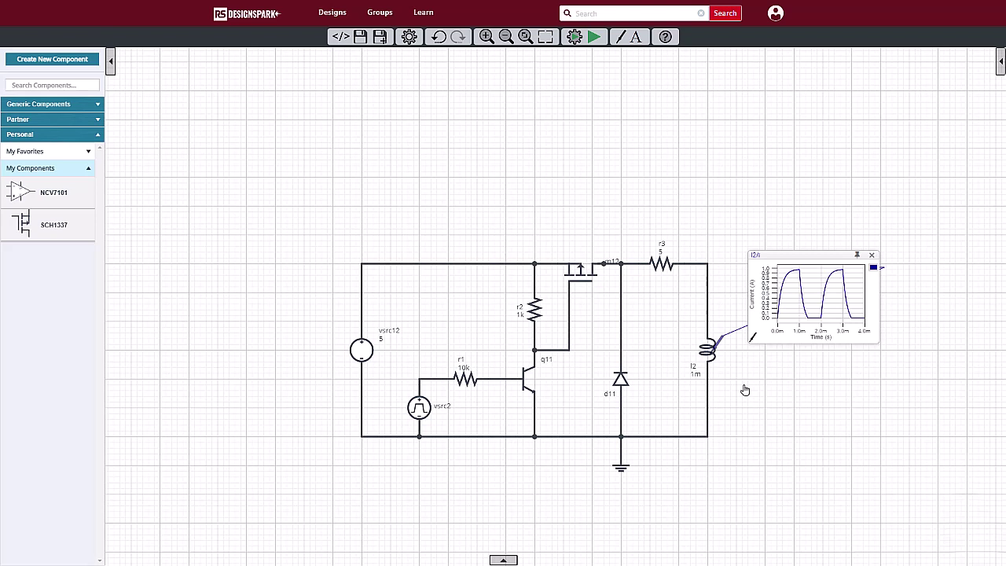
{"action": "left_click", "coordinate": [59, 154]}
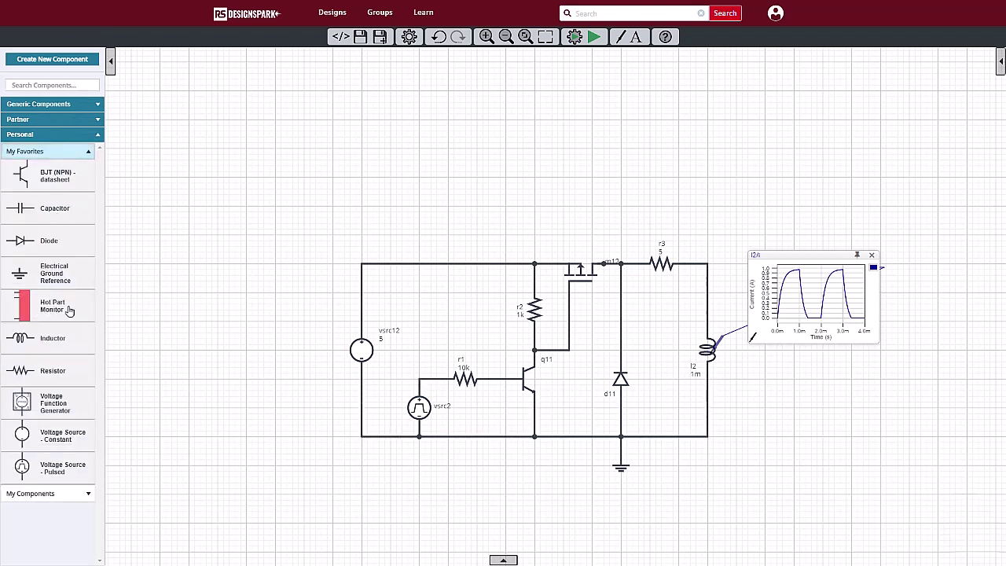
Step: Place a flipped, horizontal Hot Part Monitor hpmon5 on MOSFET m12 with RTHERMAL 156.2 degC/Watt
{"action": "left_click_drag", "start_coordinate": [69, 311], "coordinate": [576, 182]}
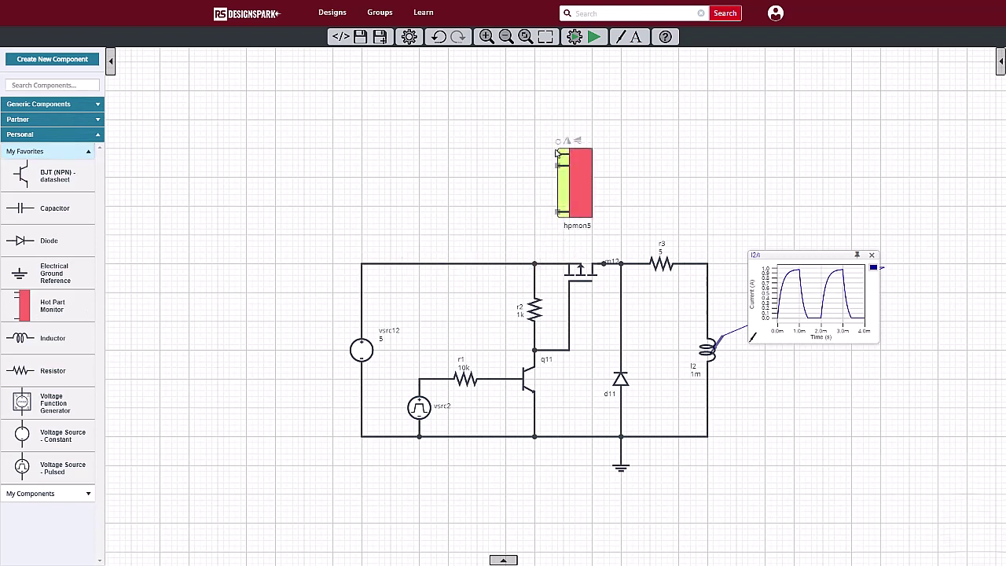
{"action": "left_click", "coordinate": [568, 141]}
{"action": "left_click", "coordinate": [558, 140]}
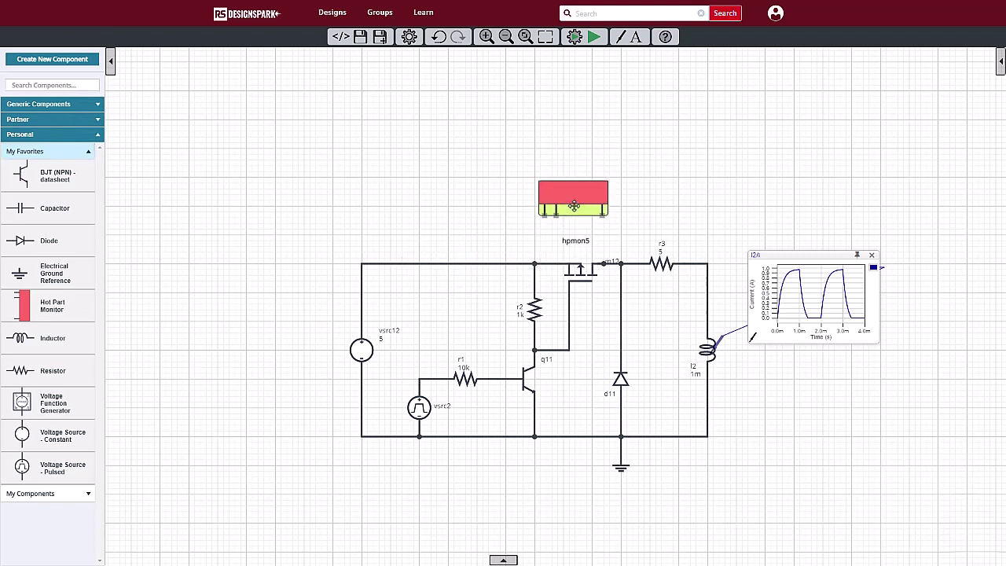
{"action": "mouse_move", "coordinate": [574, 206]}
{"action": "left_mouse_down"}
{"action": "mouse_move", "coordinate": [576, 248]}
{"action": "mouse_move", "coordinate": [577, 206]}
{"action": "left_mouse_up"}
{"action": "double_click", "coordinate": [577, 206]}
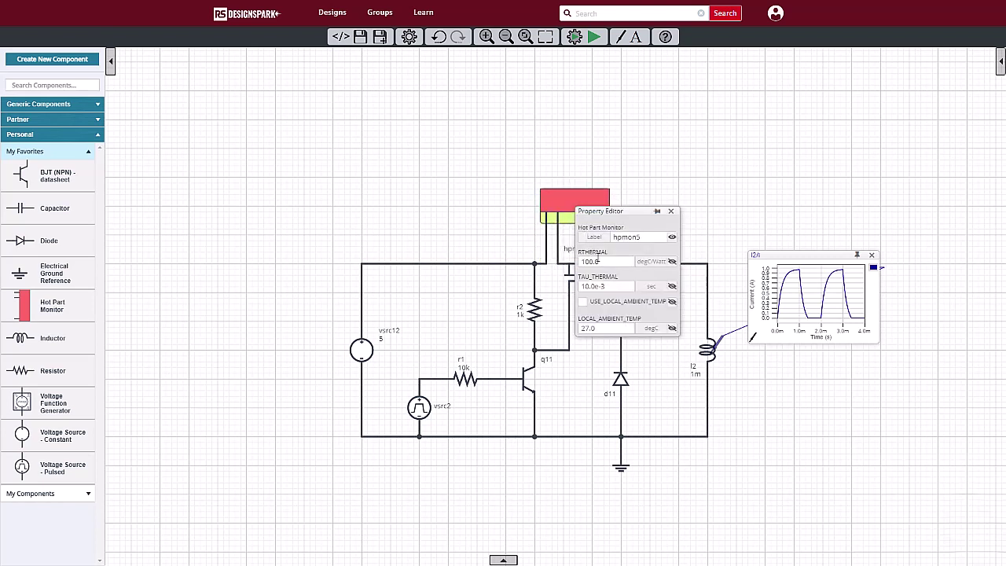
{"action": "double_click", "coordinate": [589, 261]}
{"action": "type", "text": "156.2"}
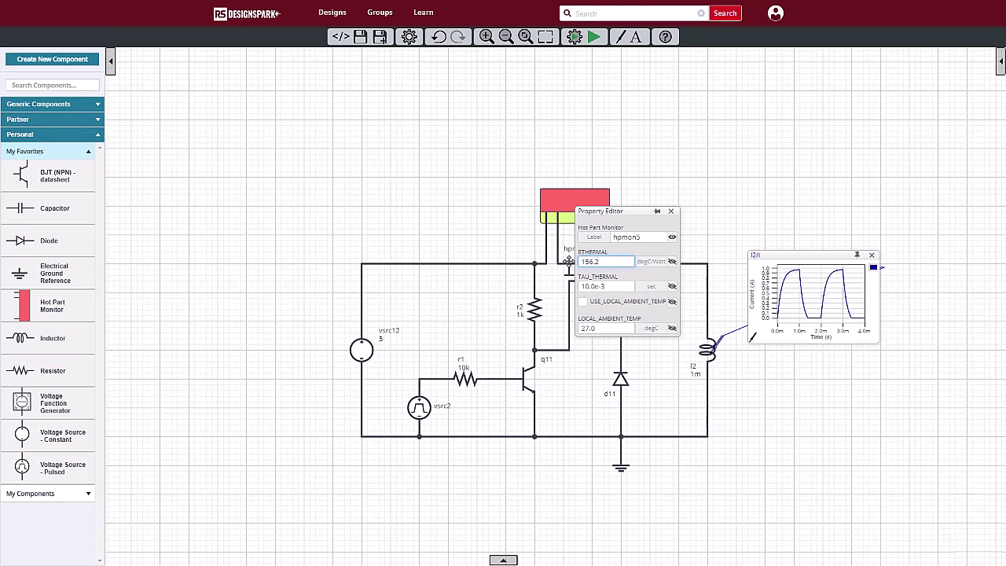
{"action": "left_click", "coordinate": [659, 170]}
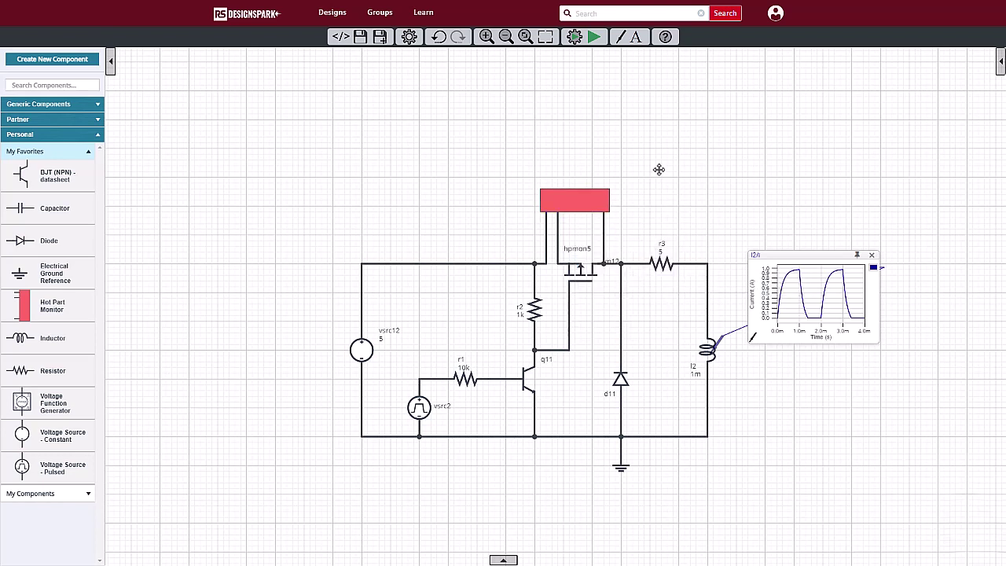
Step: Change the simulation end time from 4m to 30m and rerun it
{"action": "left_click", "coordinate": [574, 39]}
{"action": "left_click_drag", "start_coordinate": [560, 101], "coordinate": [538, 101]}
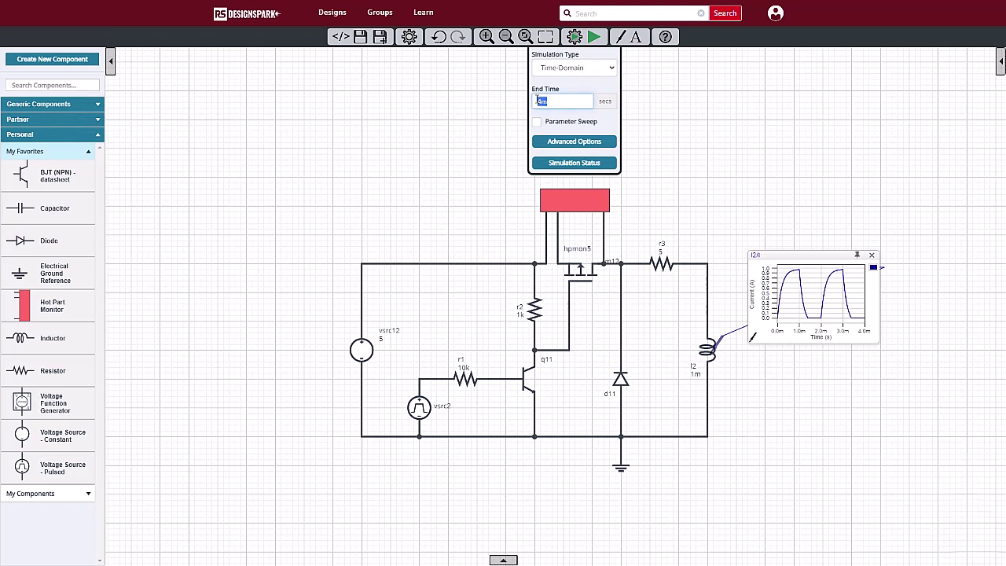
{"action": "type", "text": "30m"}
{"action": "left_click", "coordinate": [595, 39]}
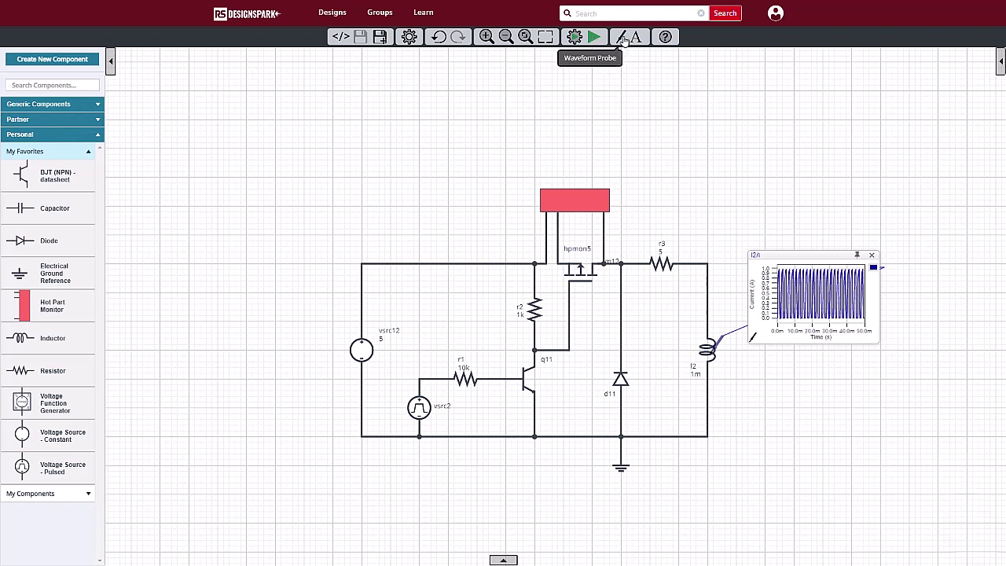
Step: Plot hpmon5's part_temperature and move that graph to the upper left
{"action": "left_click", "coordinate": [622, 37]}
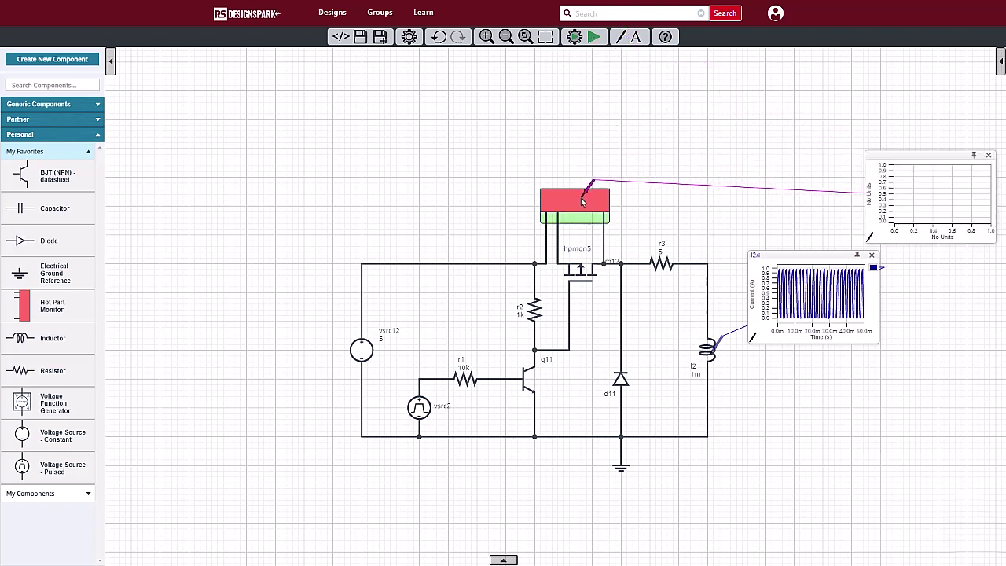
{"action": "left_click", "coordinate": [583, 201]}
{"action": "left_click", "coordinate": [639, 320]}
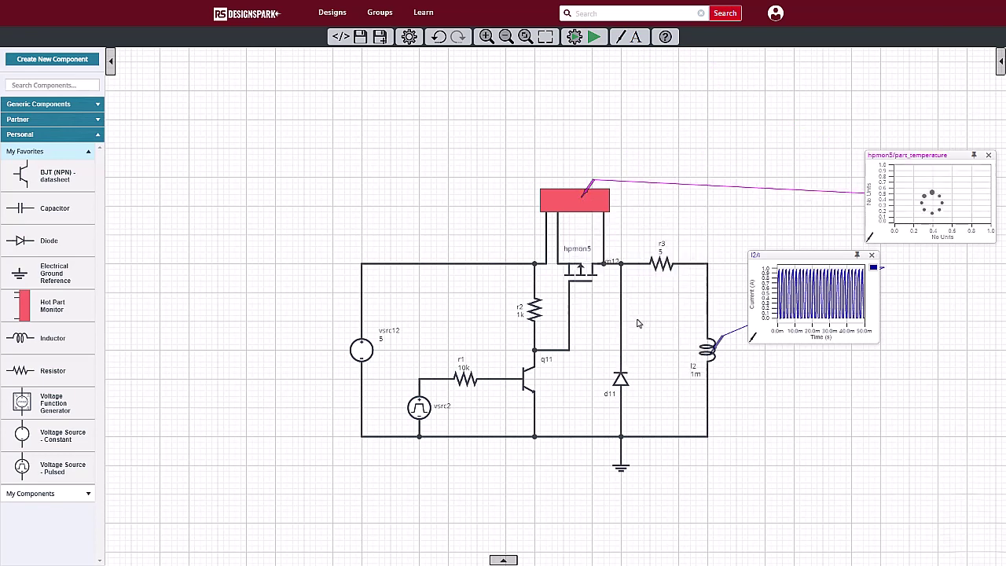
{"action": "left_click_drag", "start_coordinate": [912, 155], "coordinate": [388, 150]}
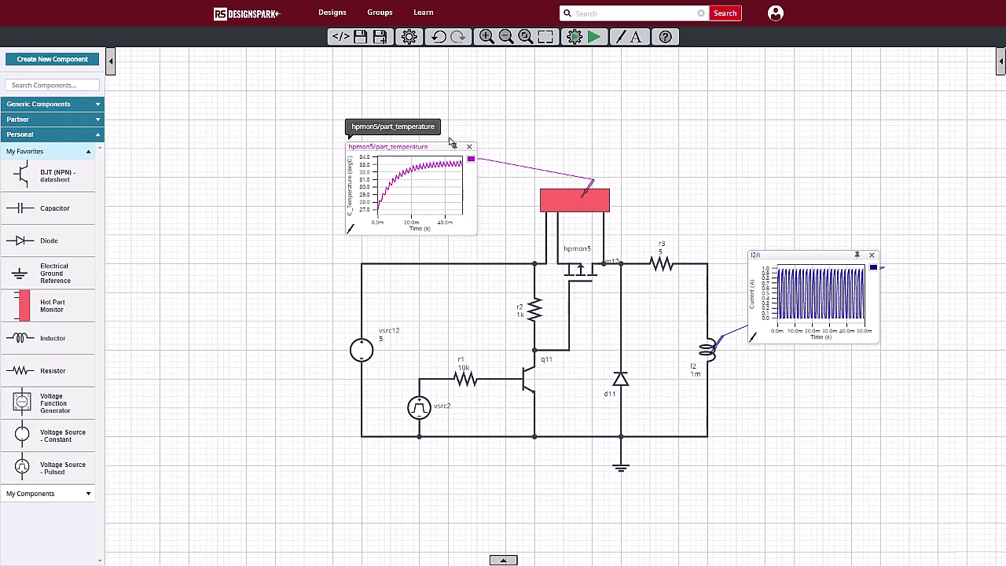
Step: Plot MOSFET m12's pmos ids_avg and move the graph above the circuit
{"action": "left_click", "coordinate": [621, 37]}
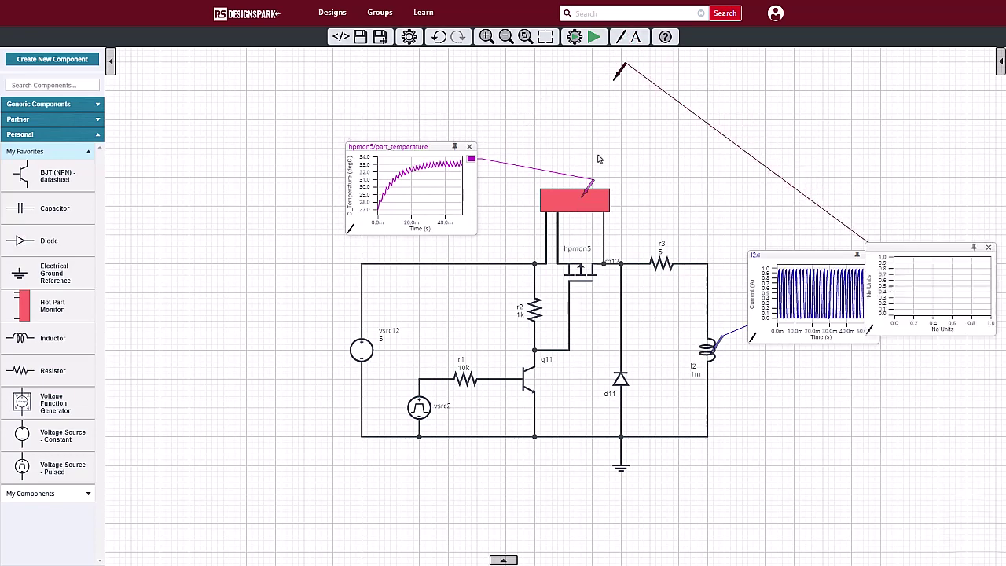
{"action": "left_click", "coordinate": [586, 282]}
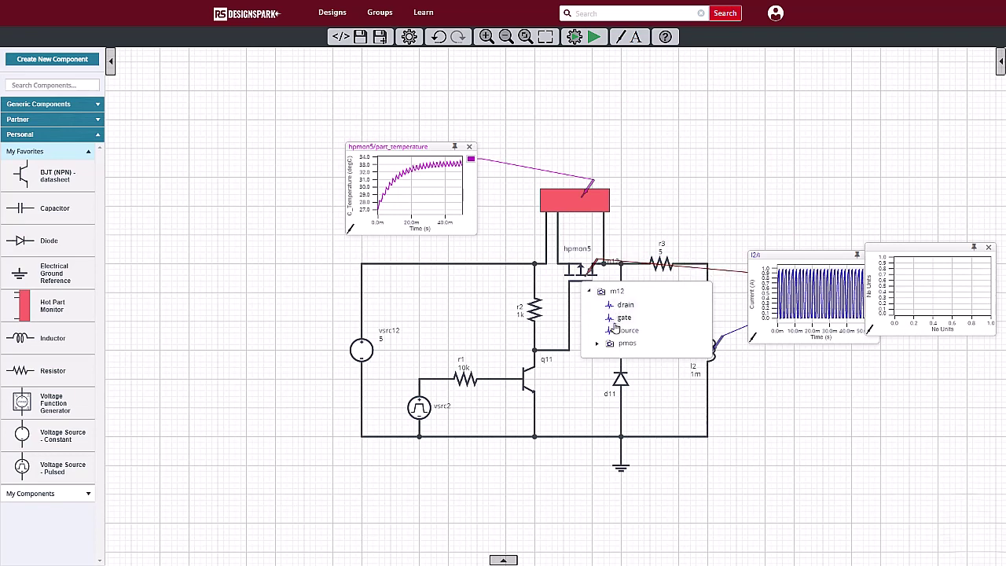
{"action": "left_click", "coordinate": [626, 343]}
{"action": "left_click", "coordinate": [599, 345]}
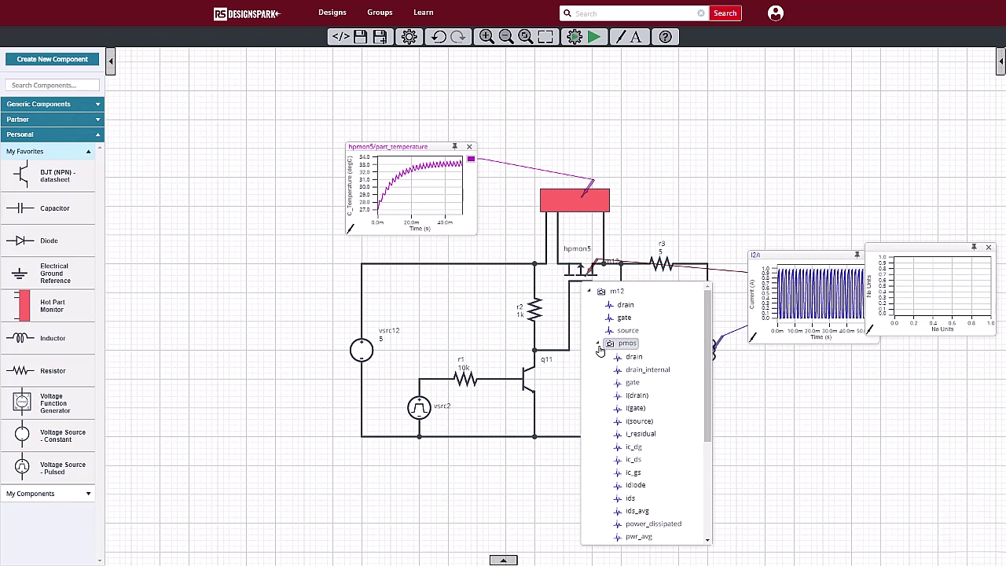
{"action": "left_click", "coordinate": [638, 512]}
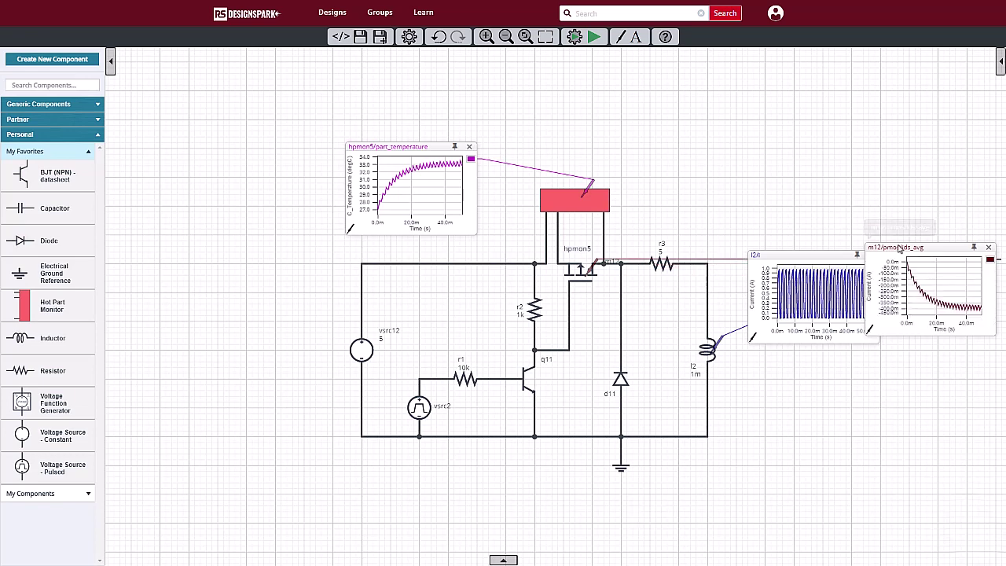
{"action": "left_click_drag", "start_coordinate": [894, 247], "coordinate": [615, 76]}
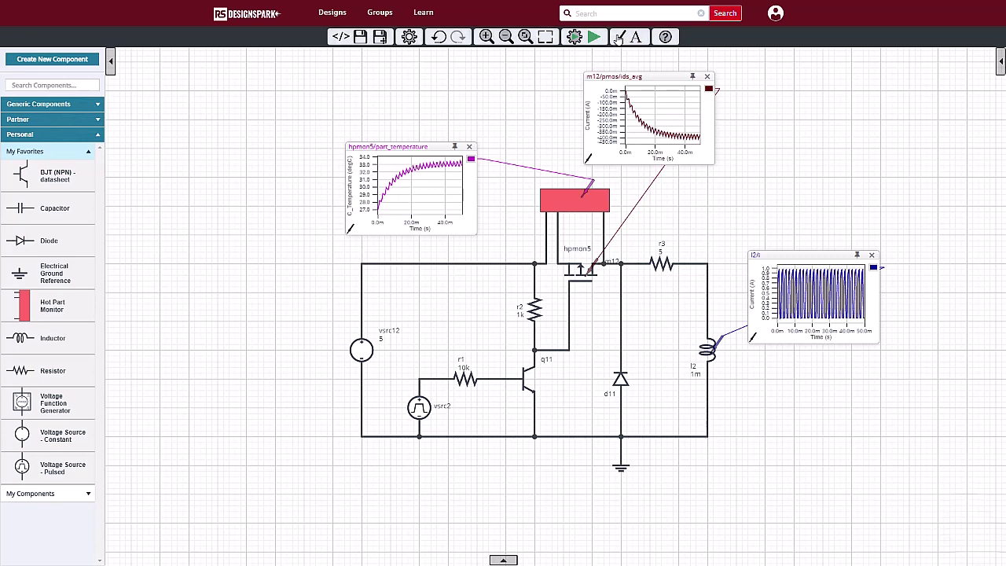
Step: Plot m12's pmos stress_ratio_current_ids_avg and place it above the l2 plot
{"action": "left_click", "coordinate": [620, 37]}
{"action": "left_click", "coordinate": [580, 280]}
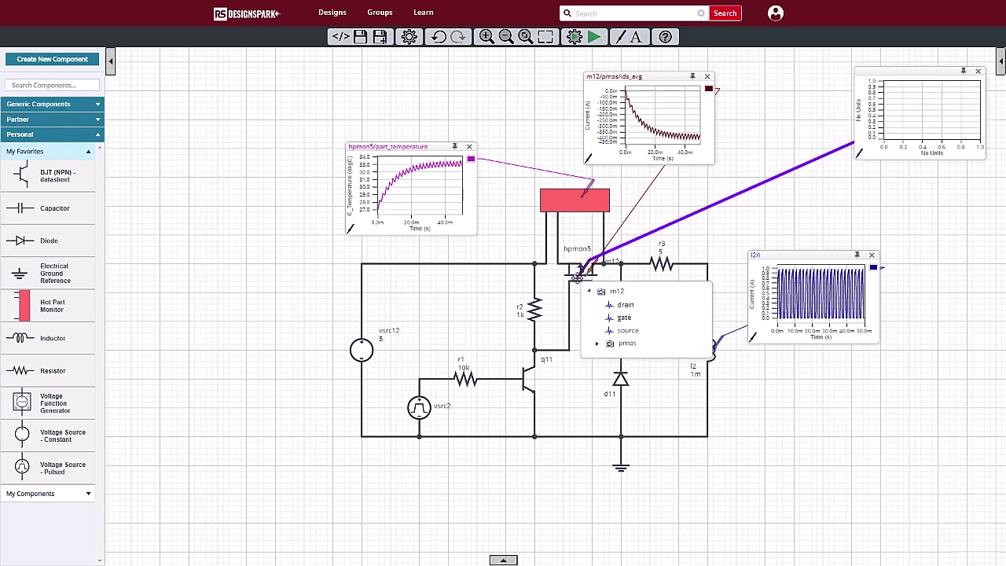
{"action": "left_click", "coordinate": [598, 346]}
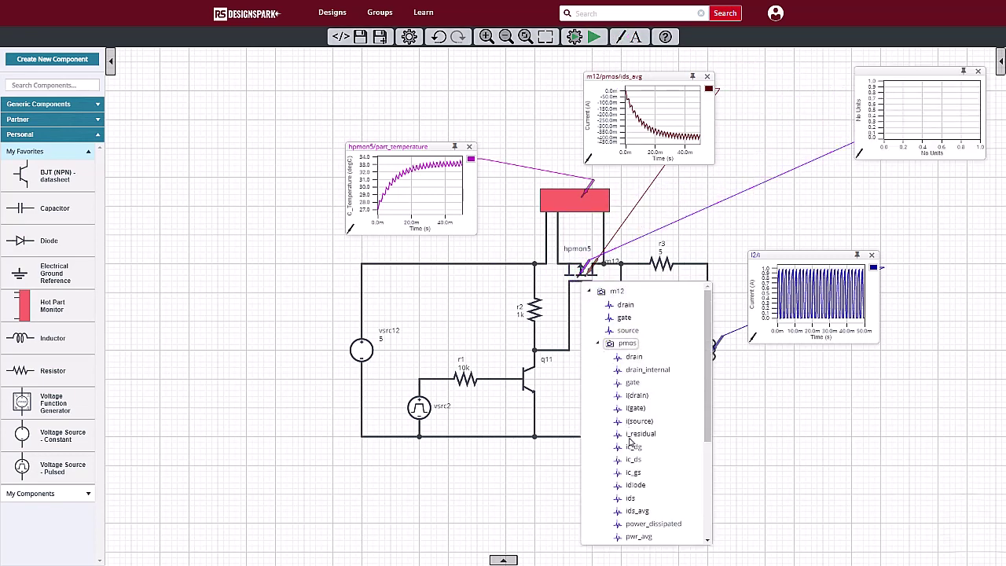
{"action": "scroll", "coordinate": [633, 483], "scroll_direction": "down", "scroll_amount": 5}
{"action": "scroll", "coordinate": [633, 482], "scroll_direction": "down", "scroll_amount": 1}
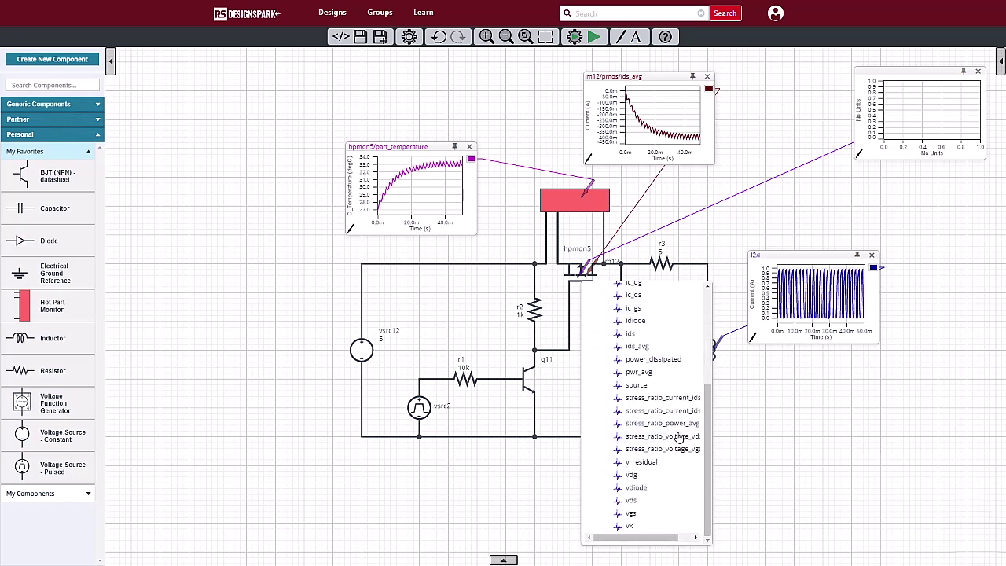
{"action": "left_click_drag", "start_coordinate": [714, 409], "coordinate": [724, 414]}
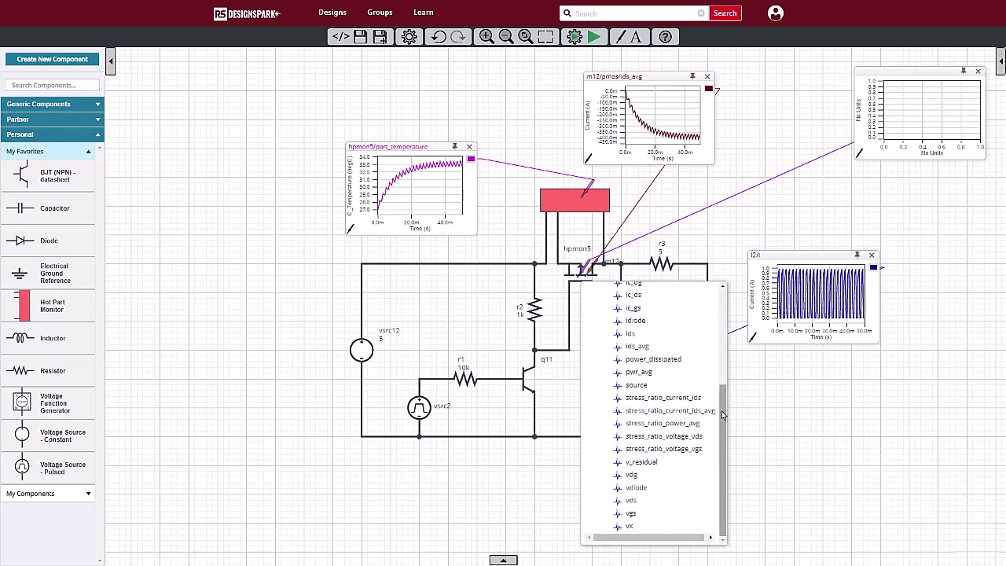
{"action": "left_click", "coordinate": [713, 413]}
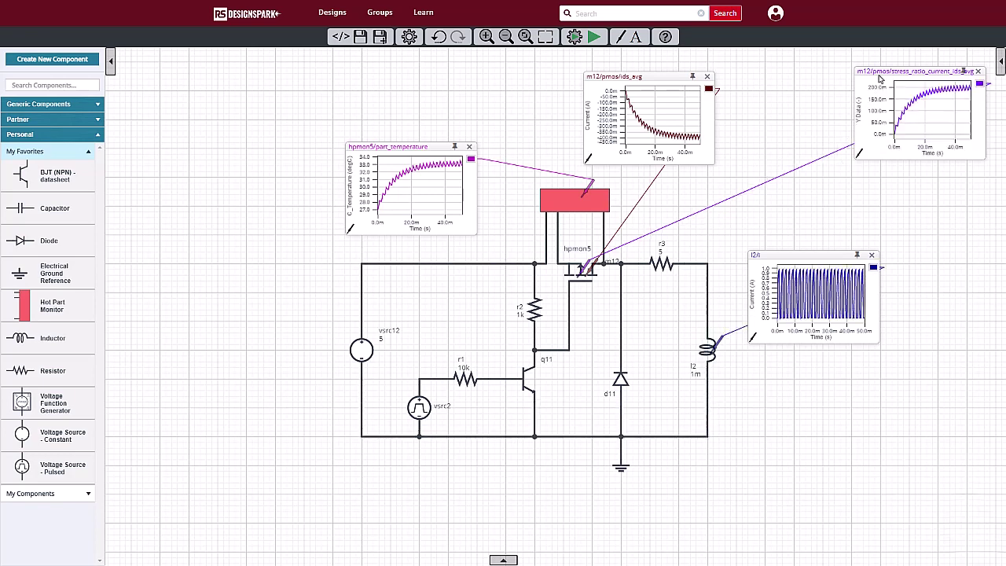
{"action": "left_click_drag", "start_coordinate": [881, 79], "coordinate": [757, 139]}
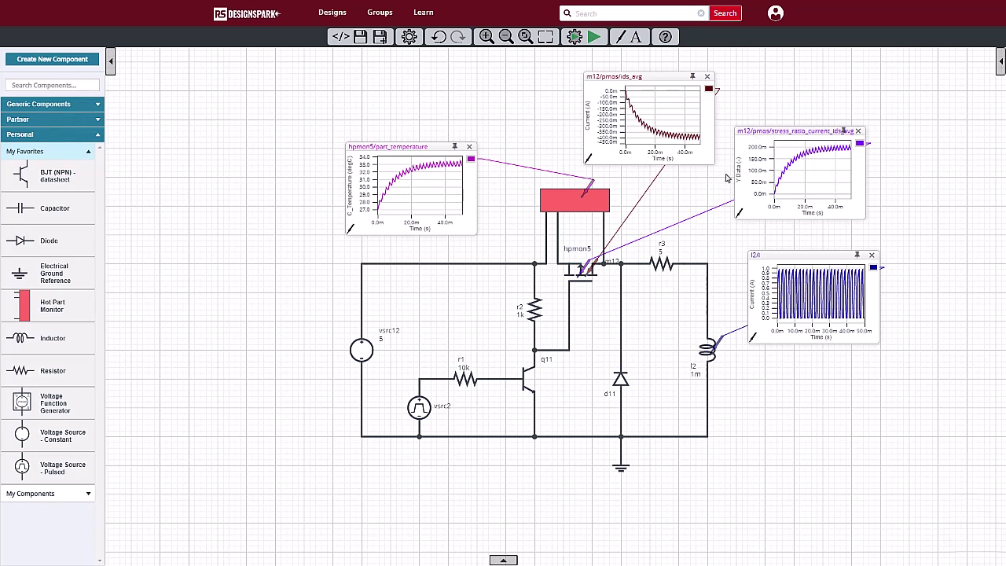
Step: Set resistor r3's RESISTANCE_VALUE to .5 ohm and close its Property Editor
{"action": "left_click", "coordinate": [665, 265]}
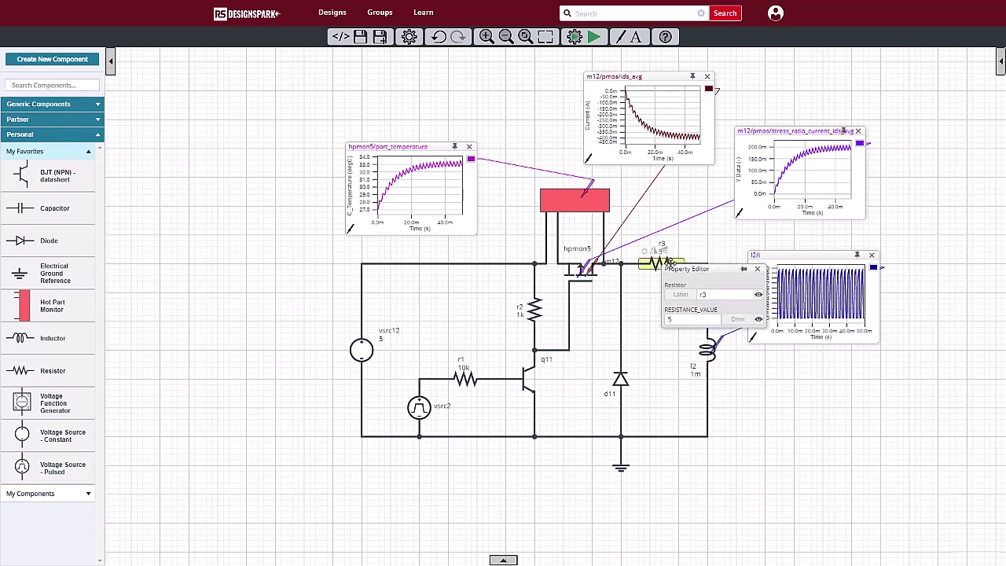
{"action": "left_click", "coordinate": [678, 318]}
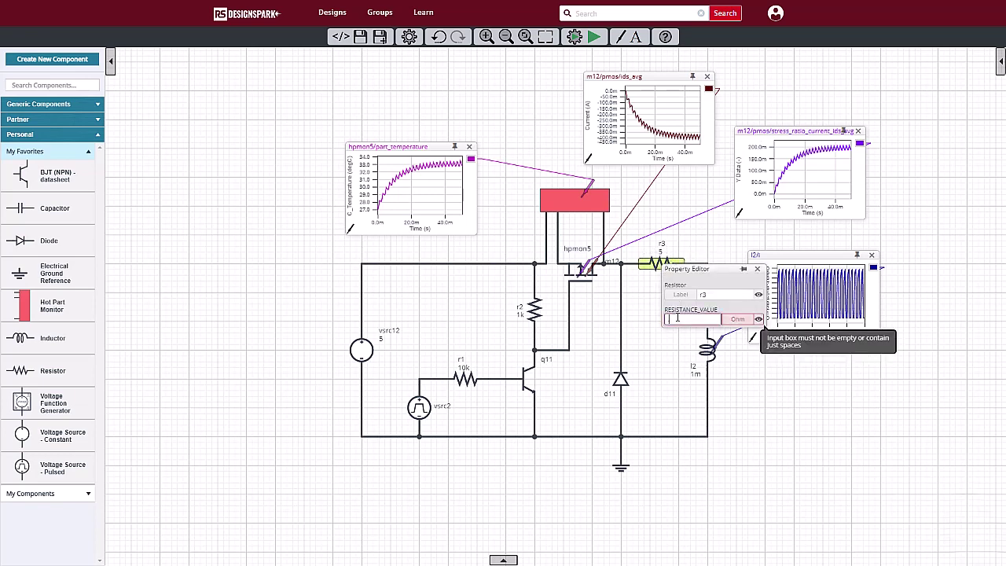
{"action": "type", "text": ".5"}
{"action": "key", "text": "Return"}
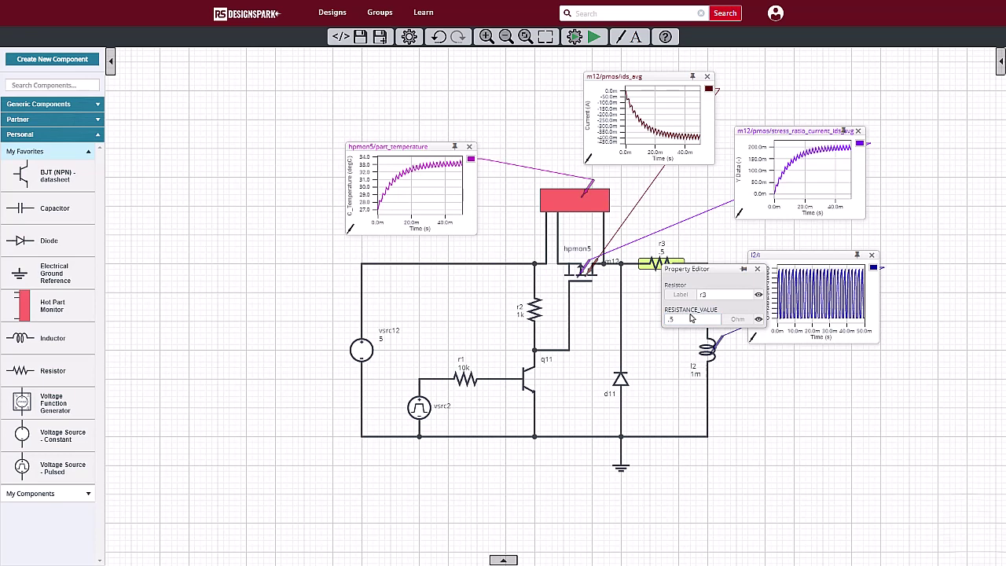
{"action": "left_click", "coordinate": [757, 269]}
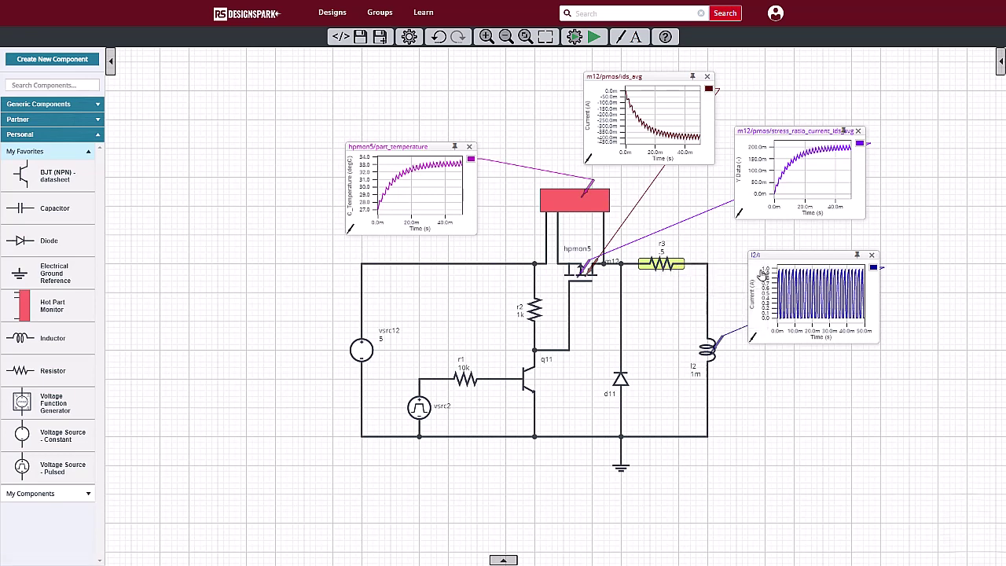
Step: Rerun the 50 ms simulation with the new r3 value to refresh all probe plots
{"action": "left_click", "coordinate": [595, 38]}
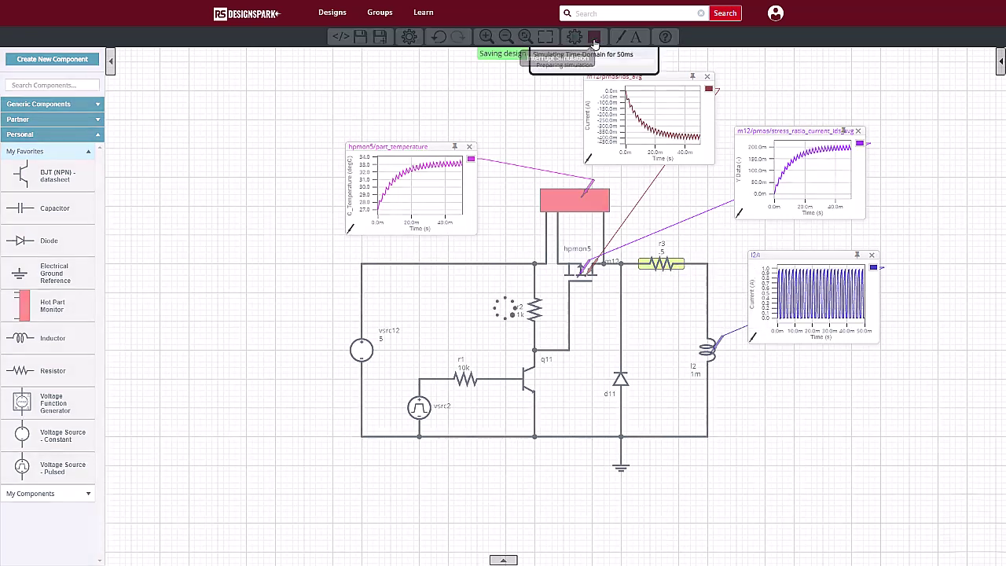